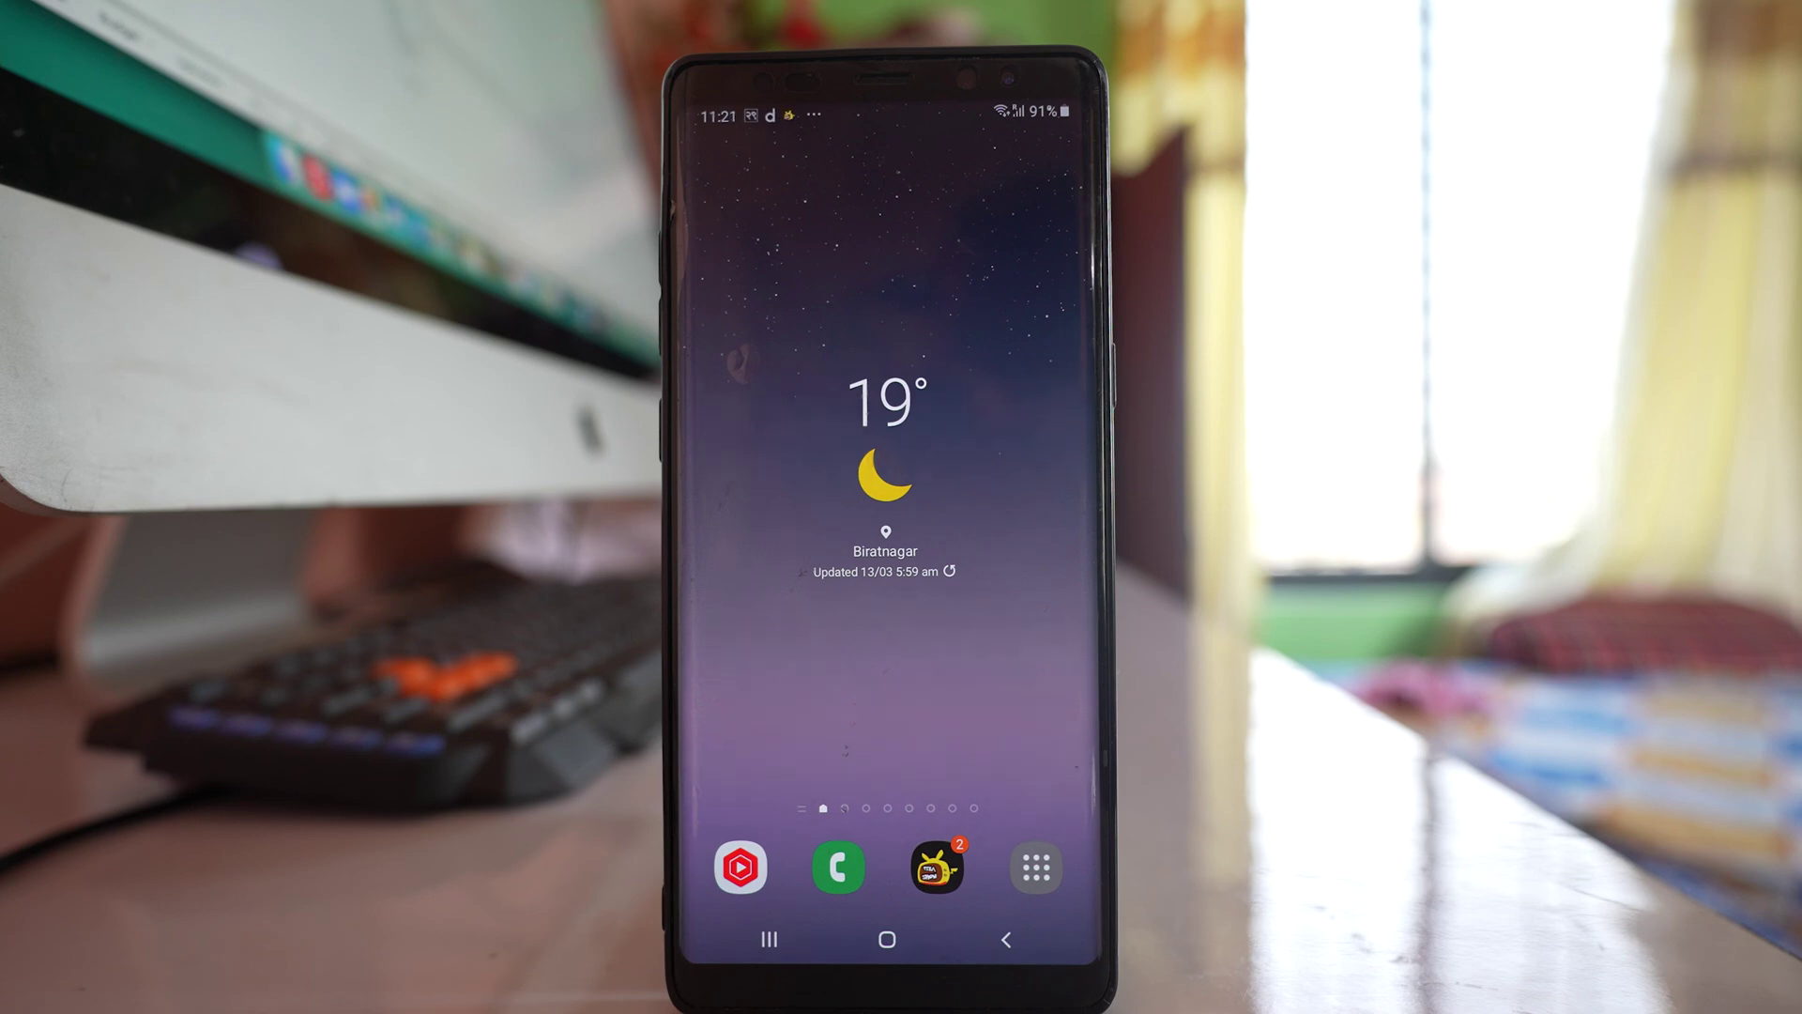
- Launch Gmail from the Android app drawer
drag(959, 746, 957, 422)
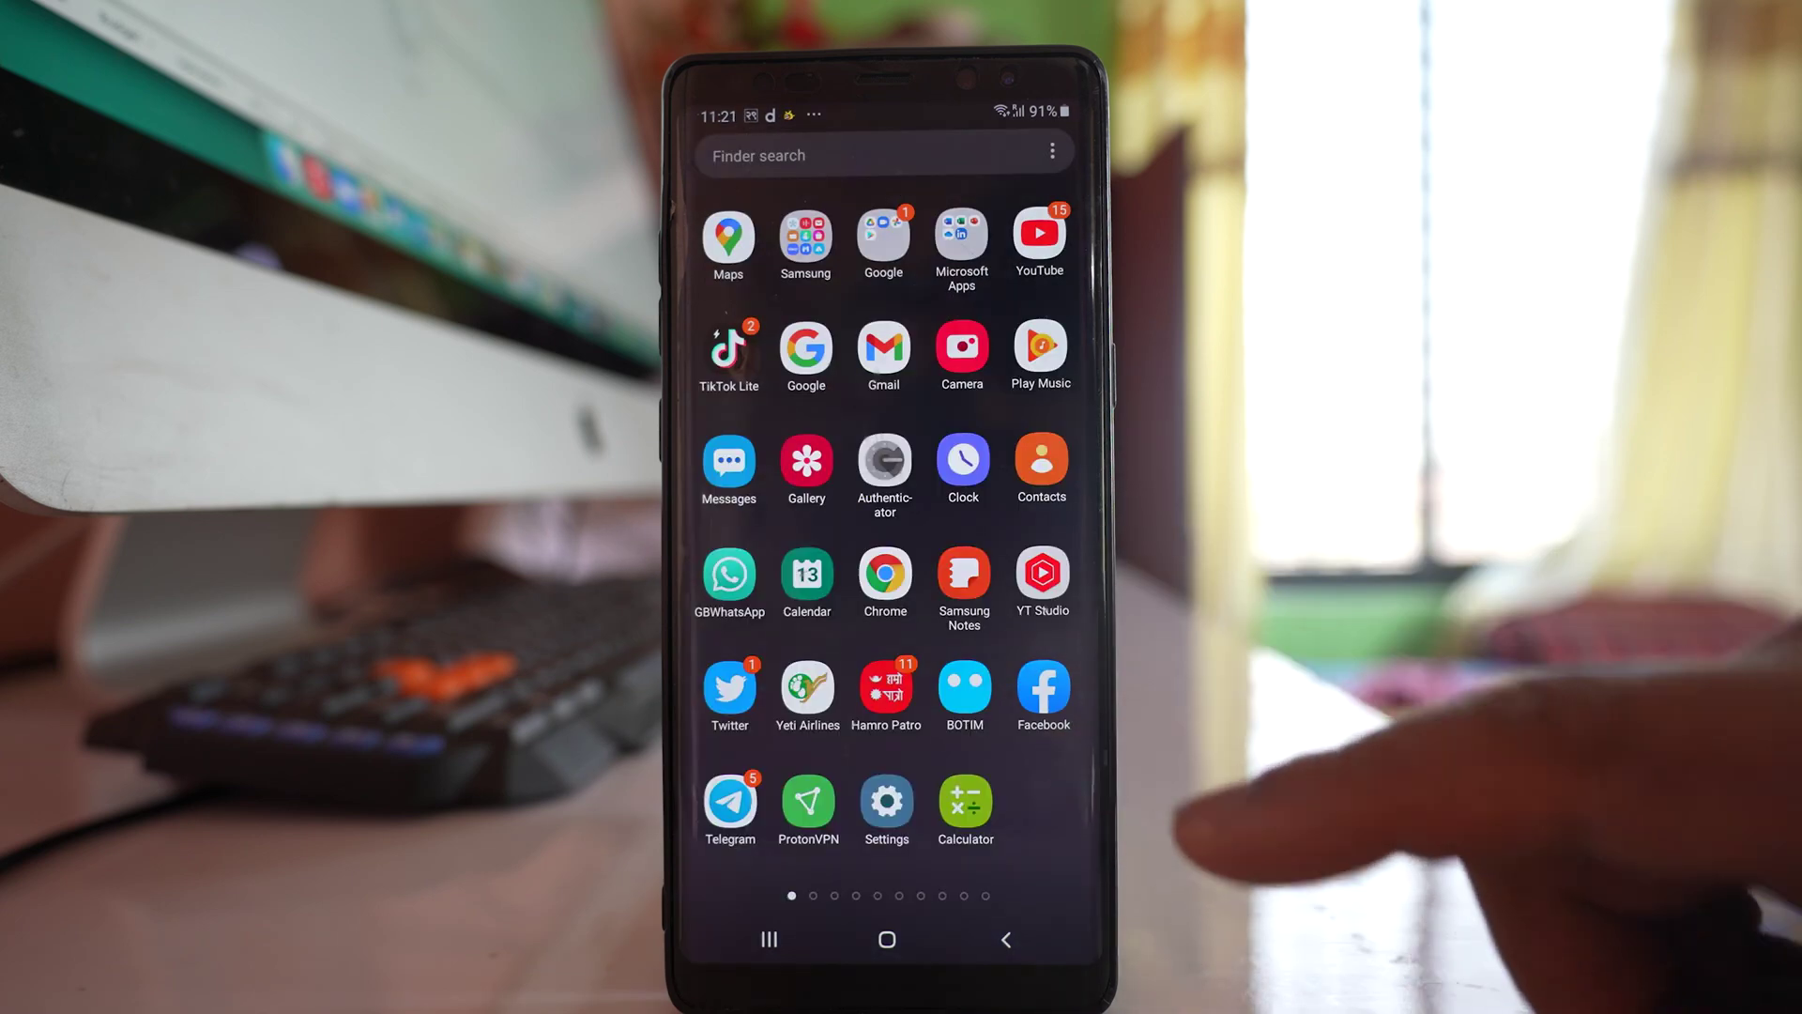
click(884, 349)
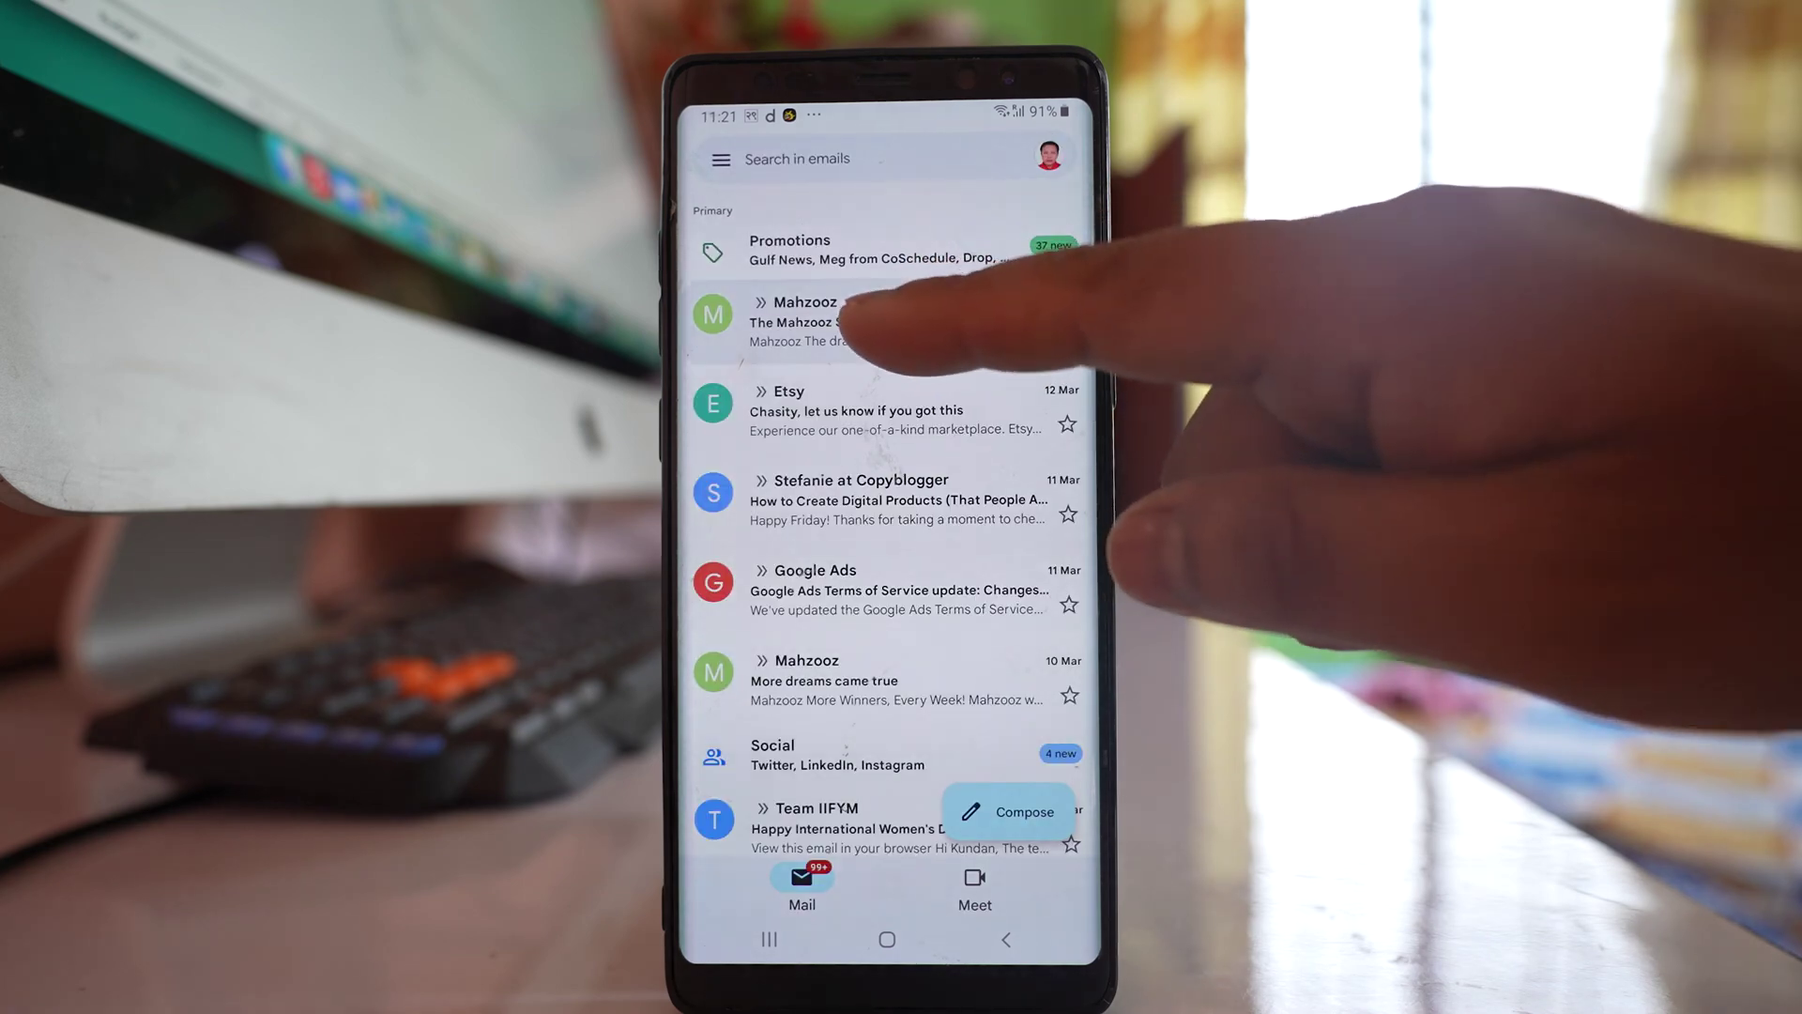
- Select the Mahzooz email 'The Mahzooz Show is tonight!' and archive it
click(873, 322)
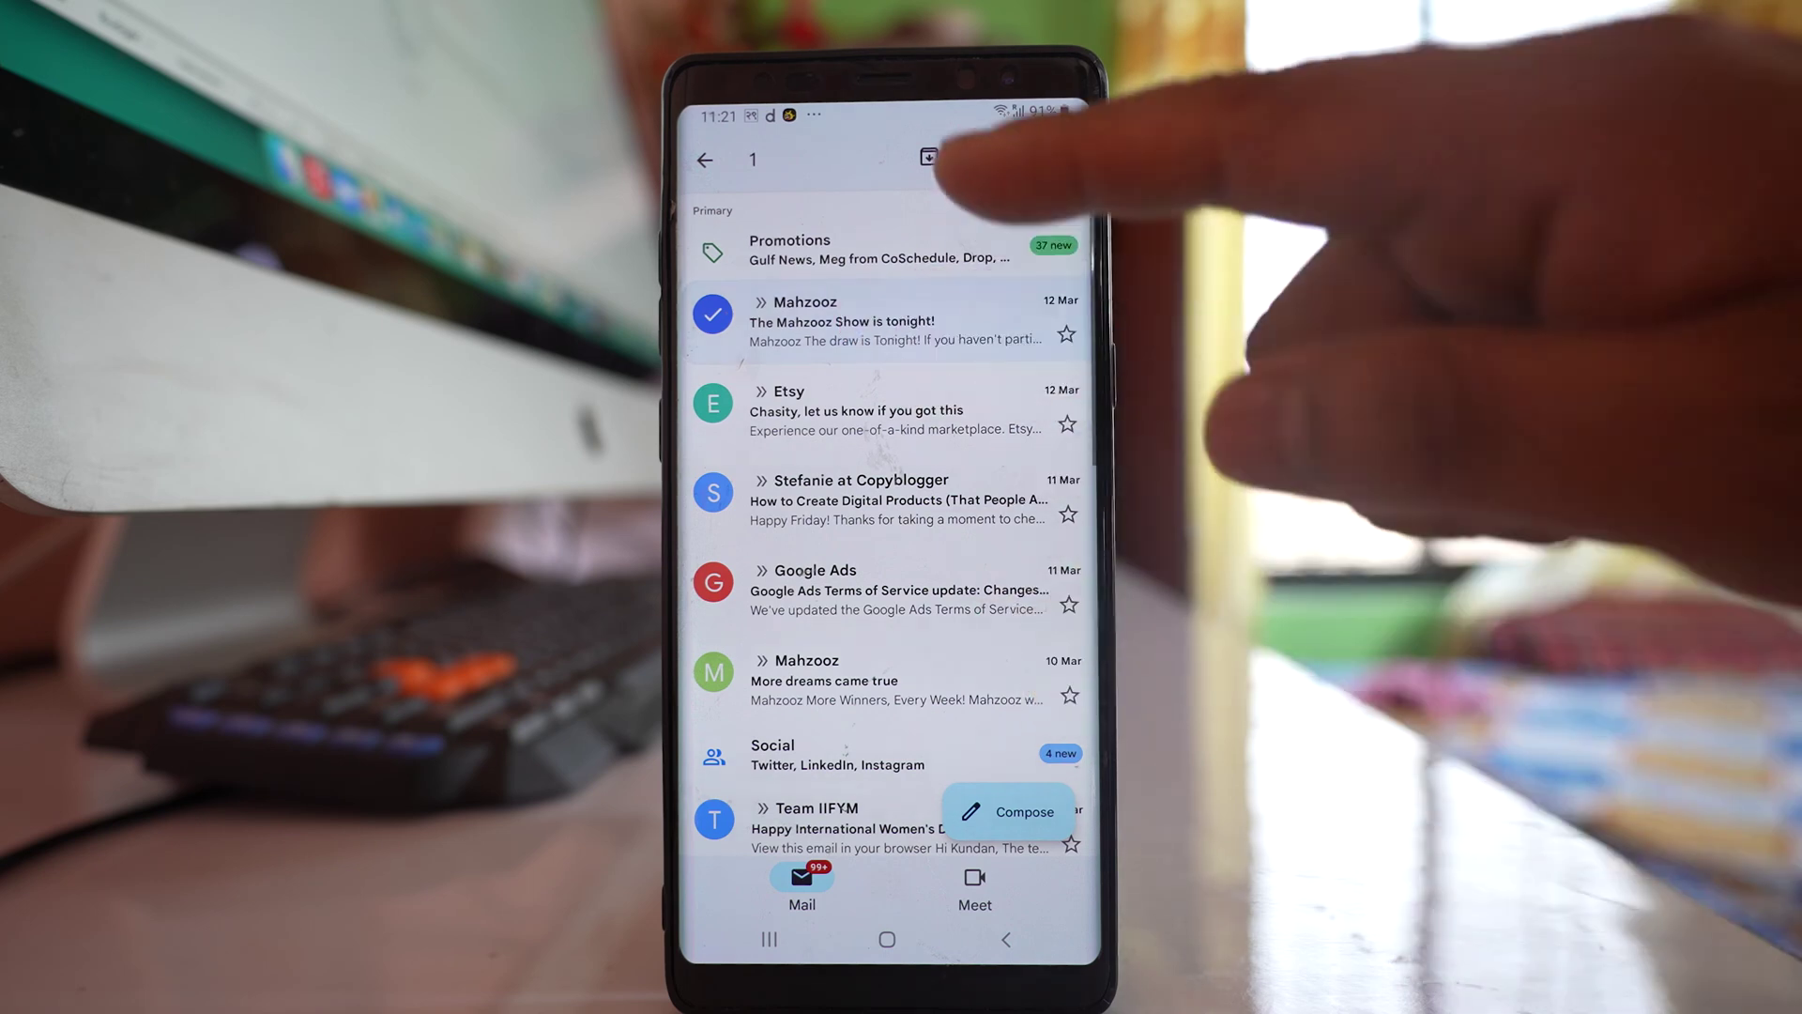
click(931, 156)
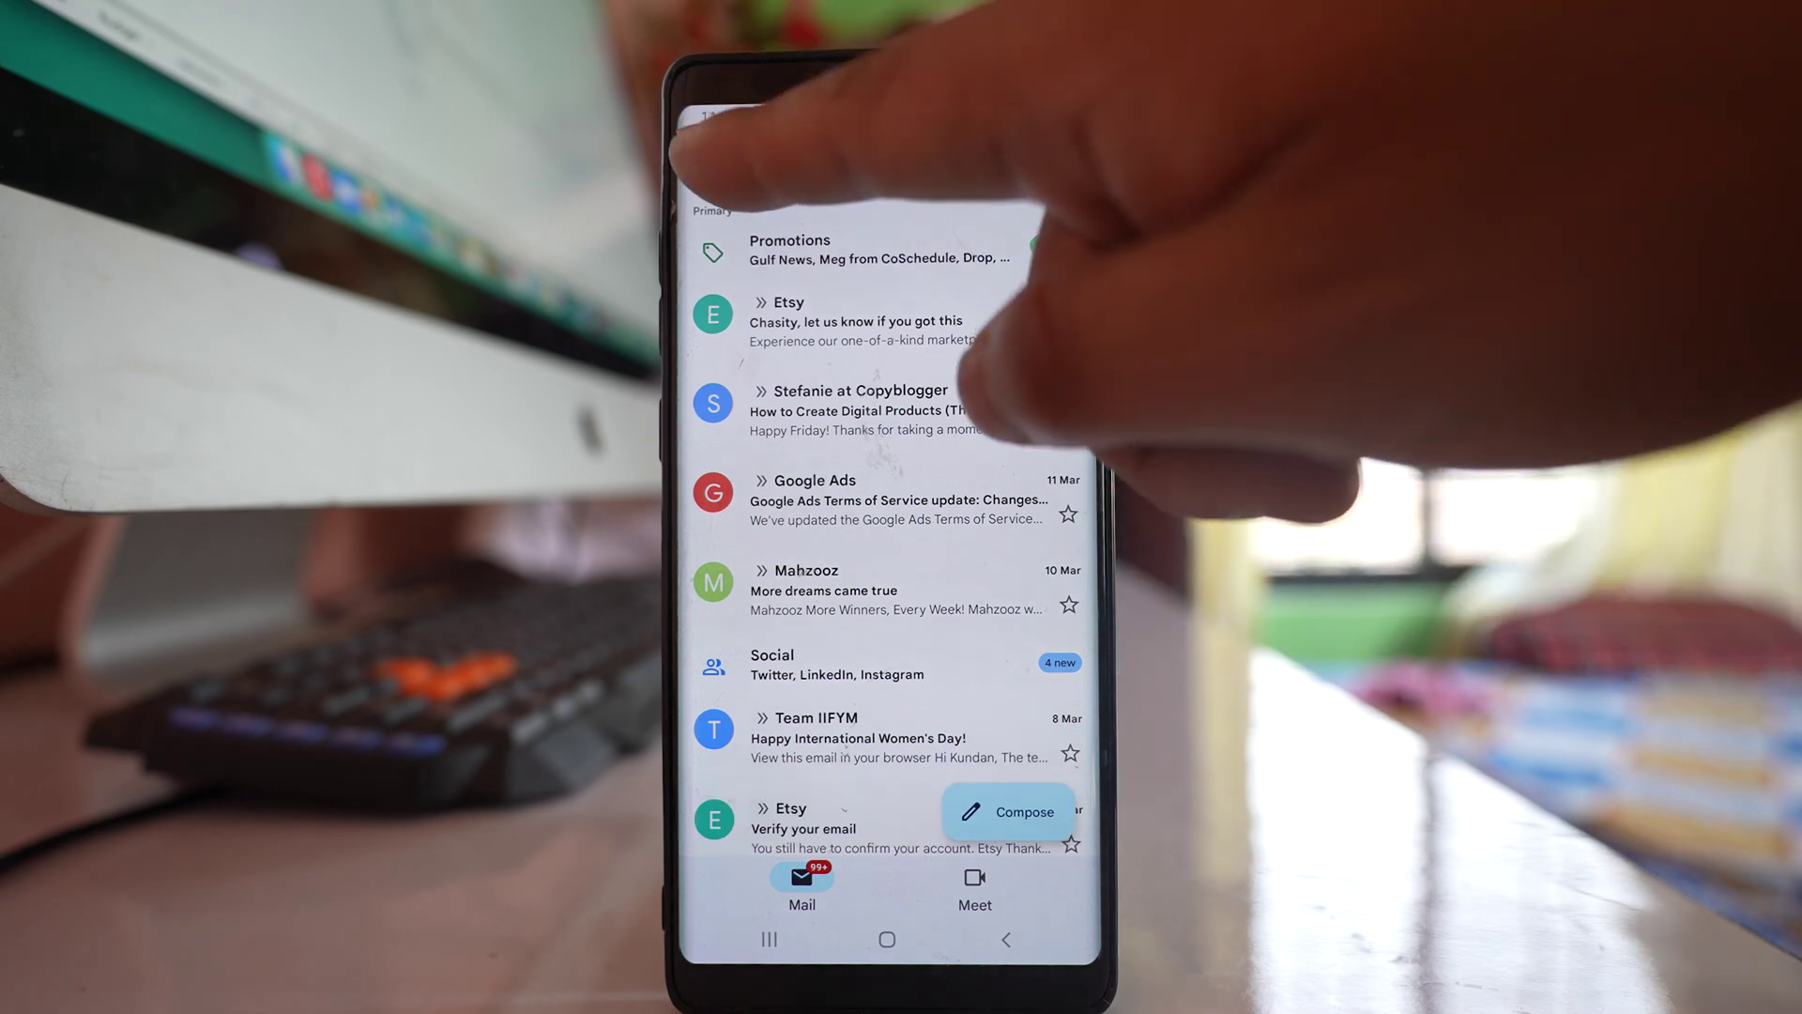
click(720, 159)
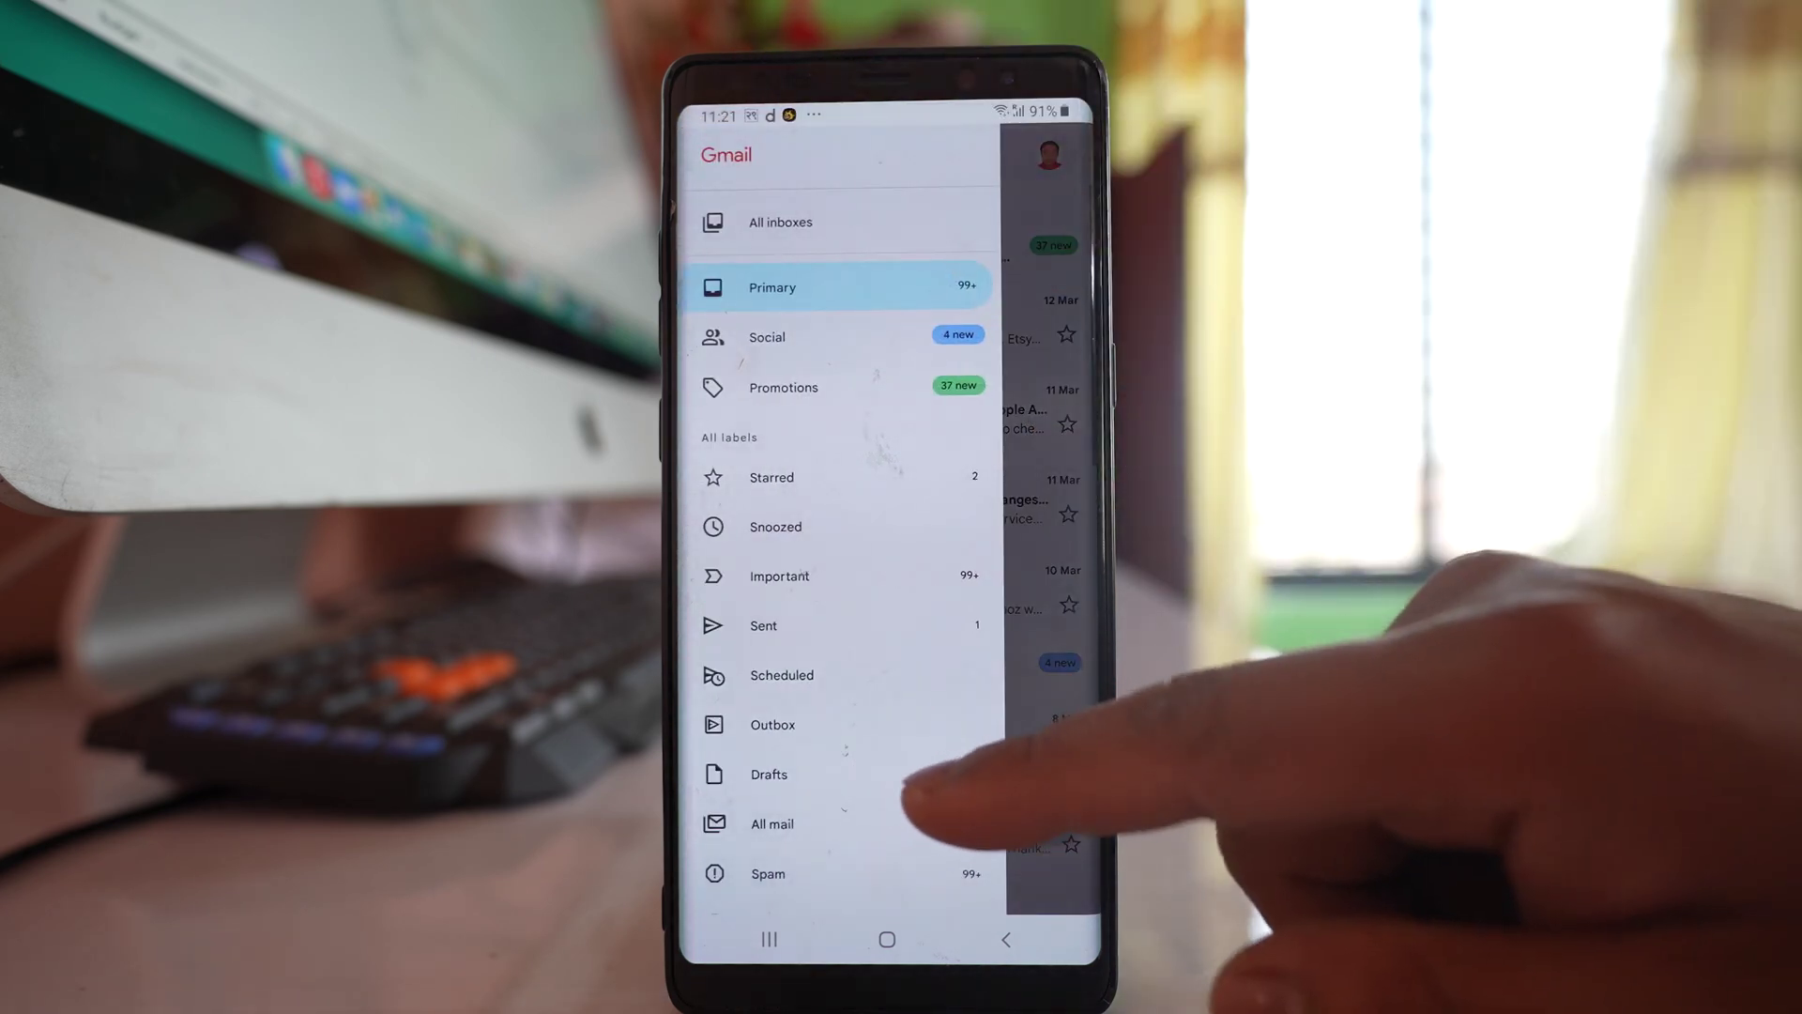
scroll(929, 705, down, 2)
scroll(930, 564, down, 2)
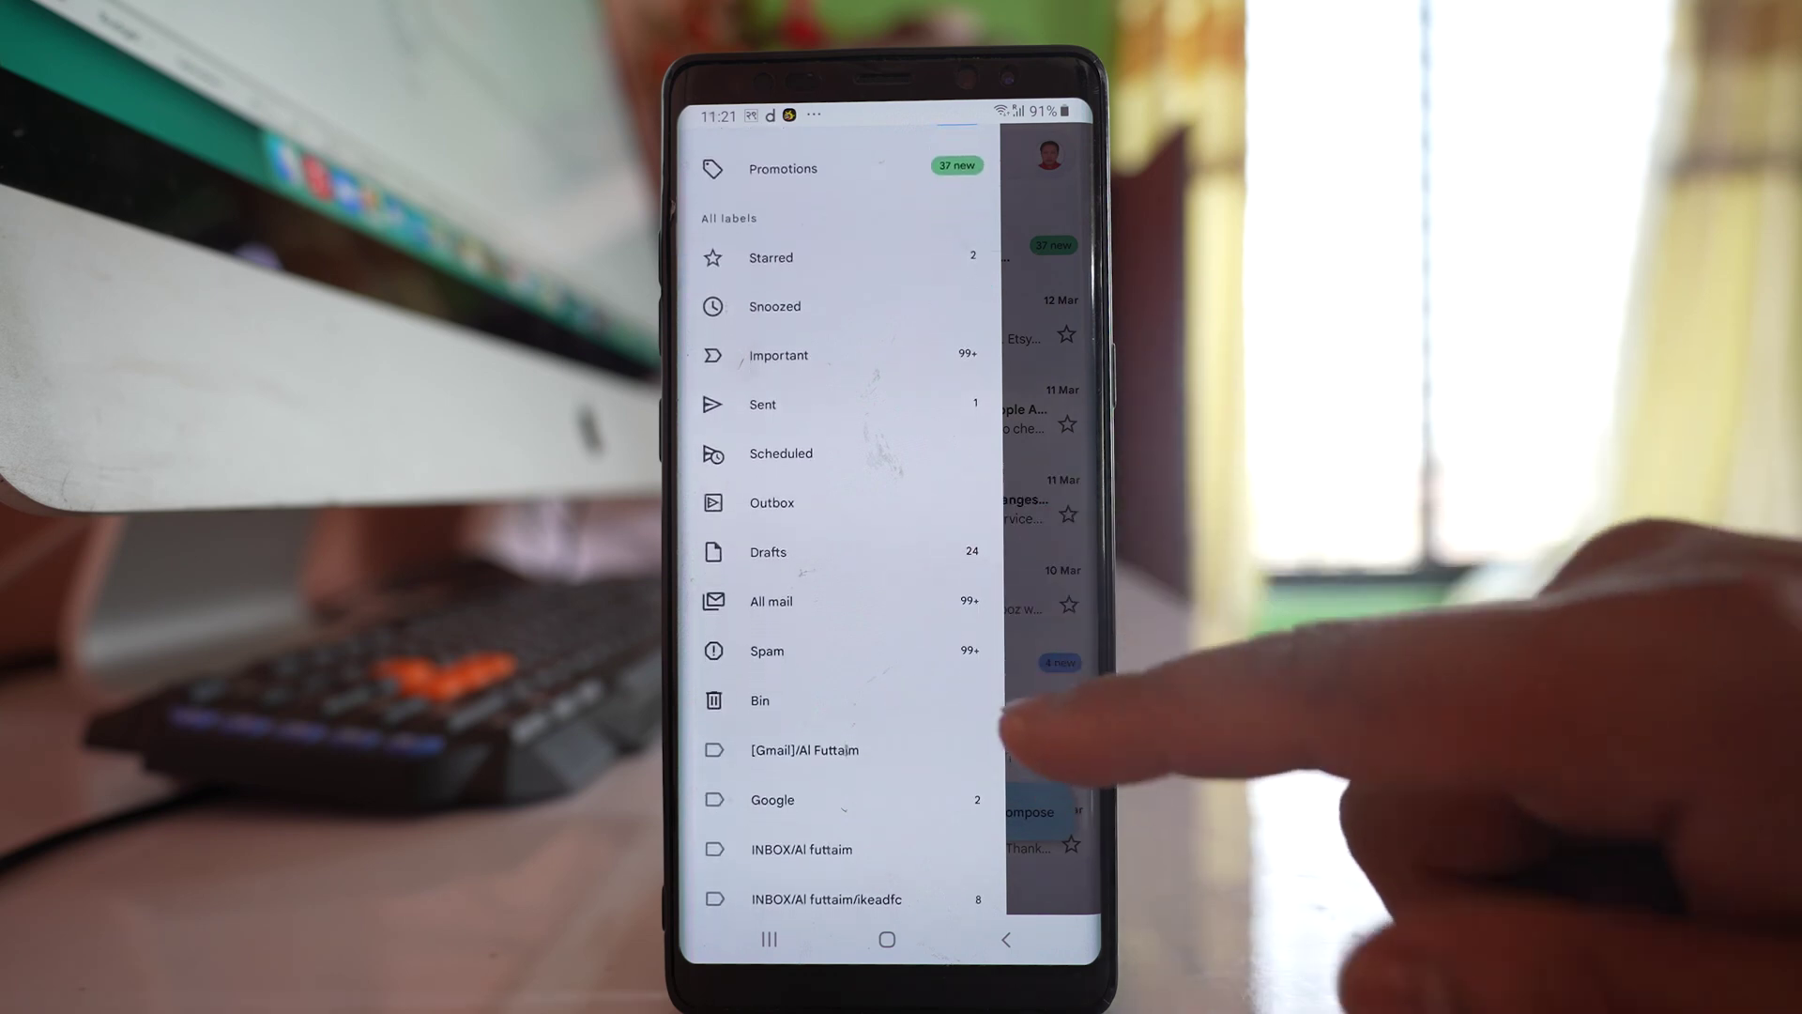
- Switch to the All mail folder in the navigation drawer
click(788, 601)
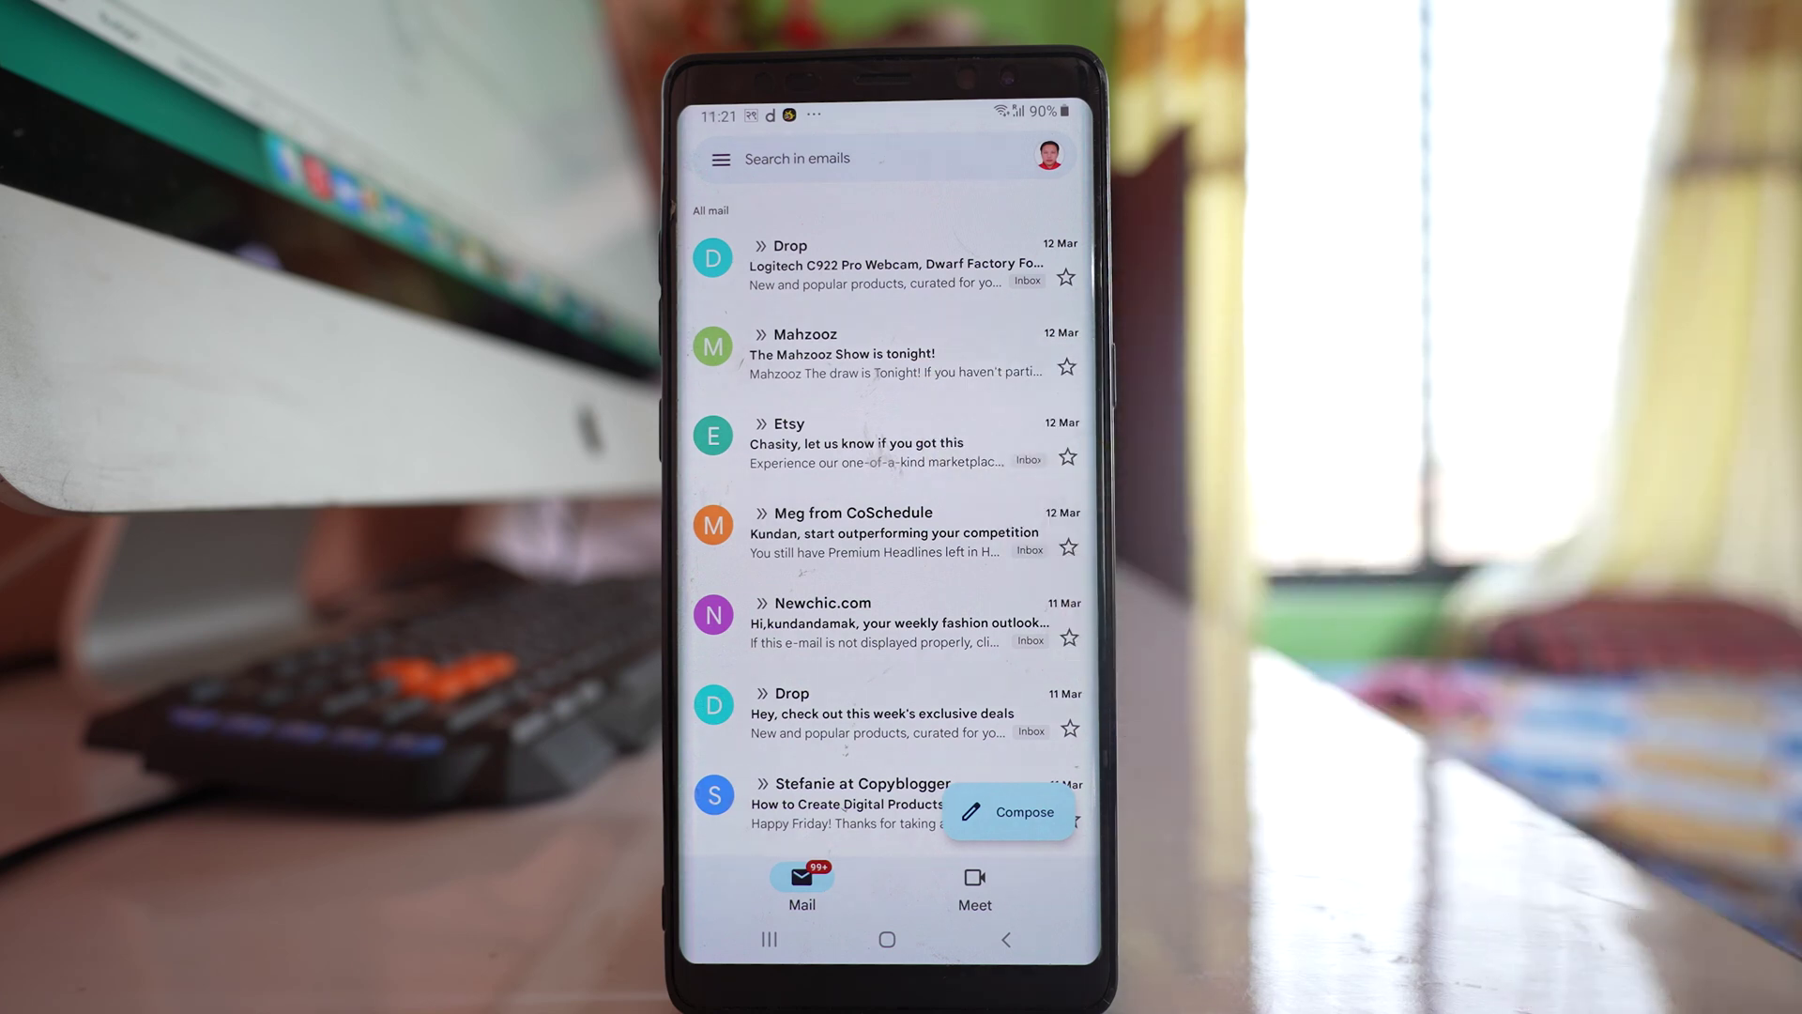
- Select the archived Mahzooz email and apply Move to Inbox from the overflow menu
click(916, 350)
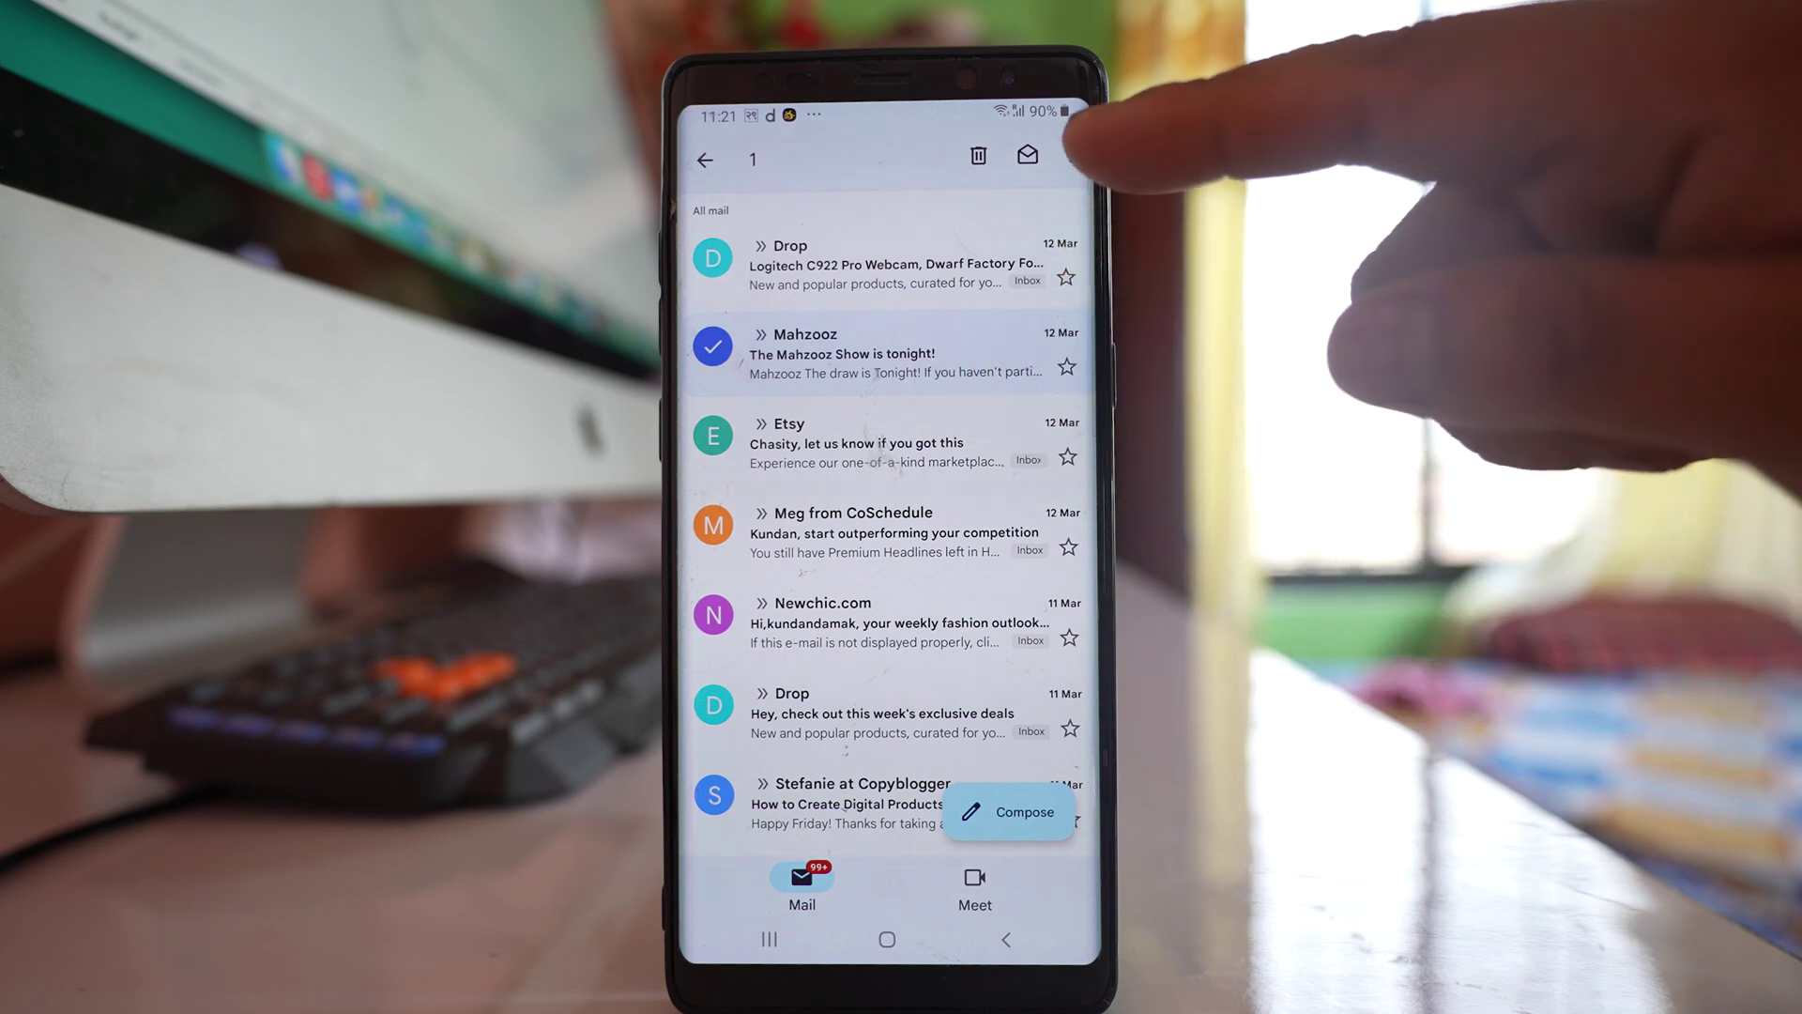
click(1073, 157)
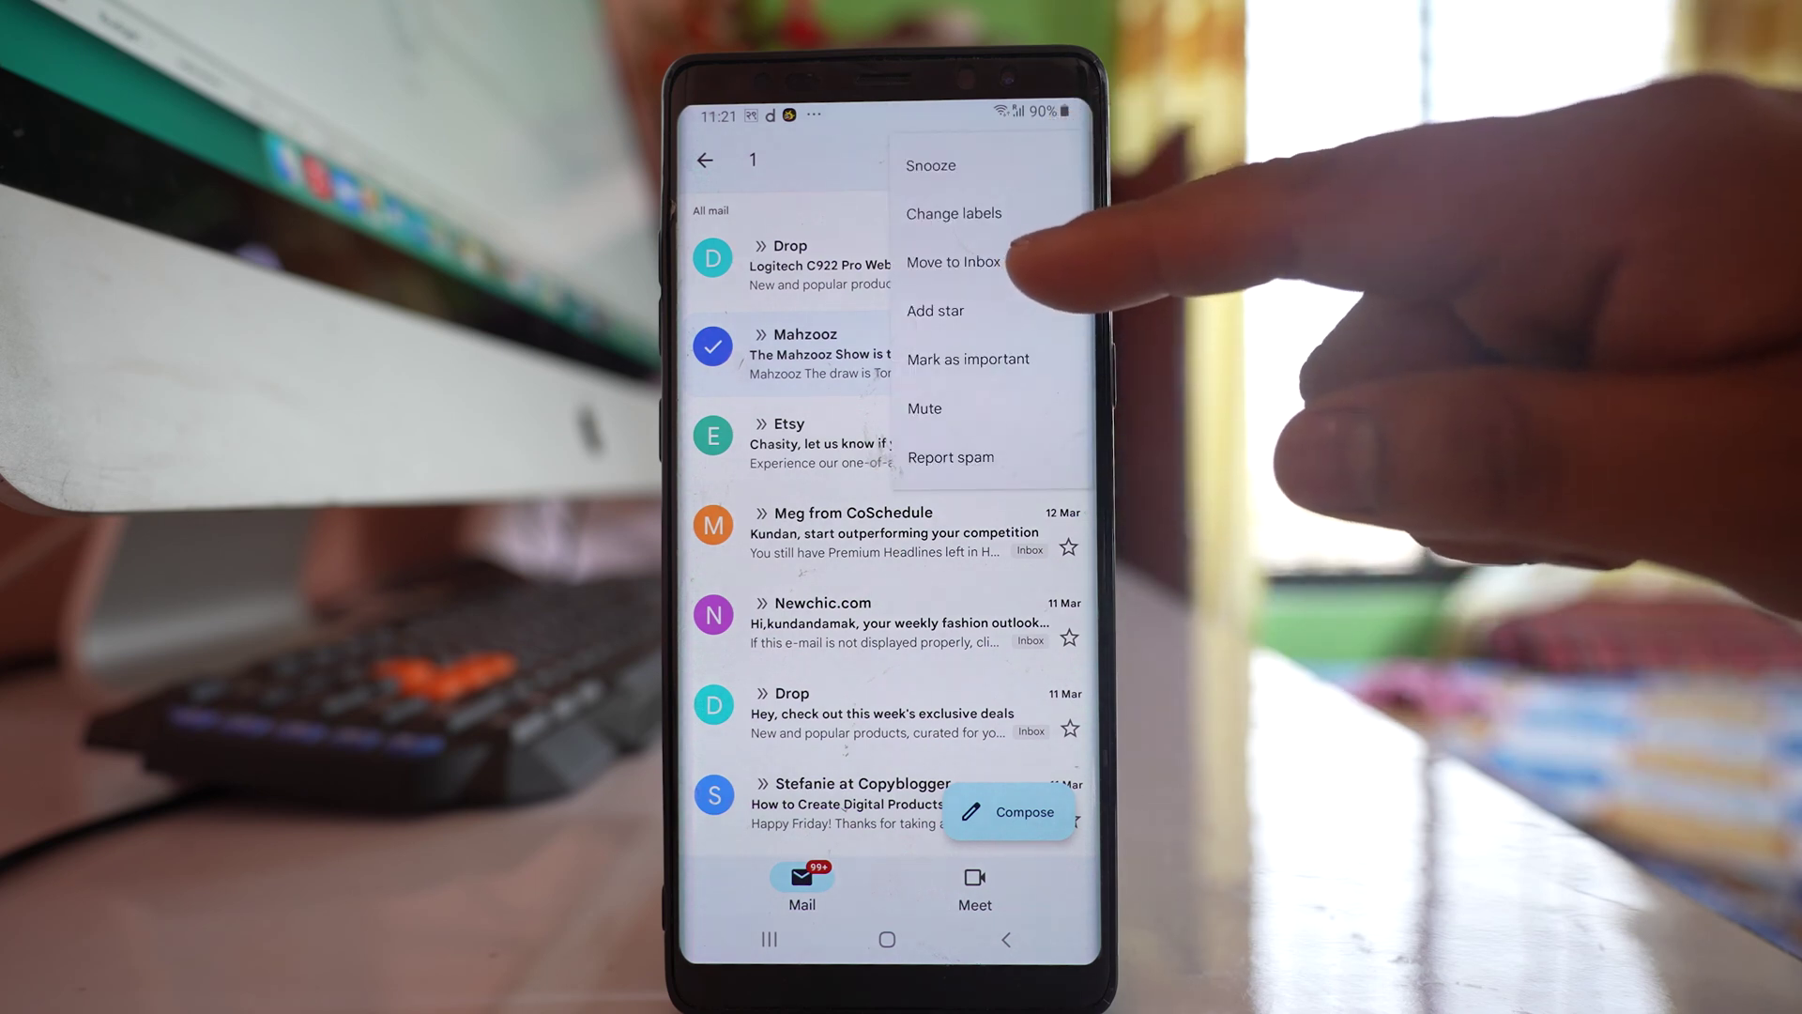
click(971, 262)
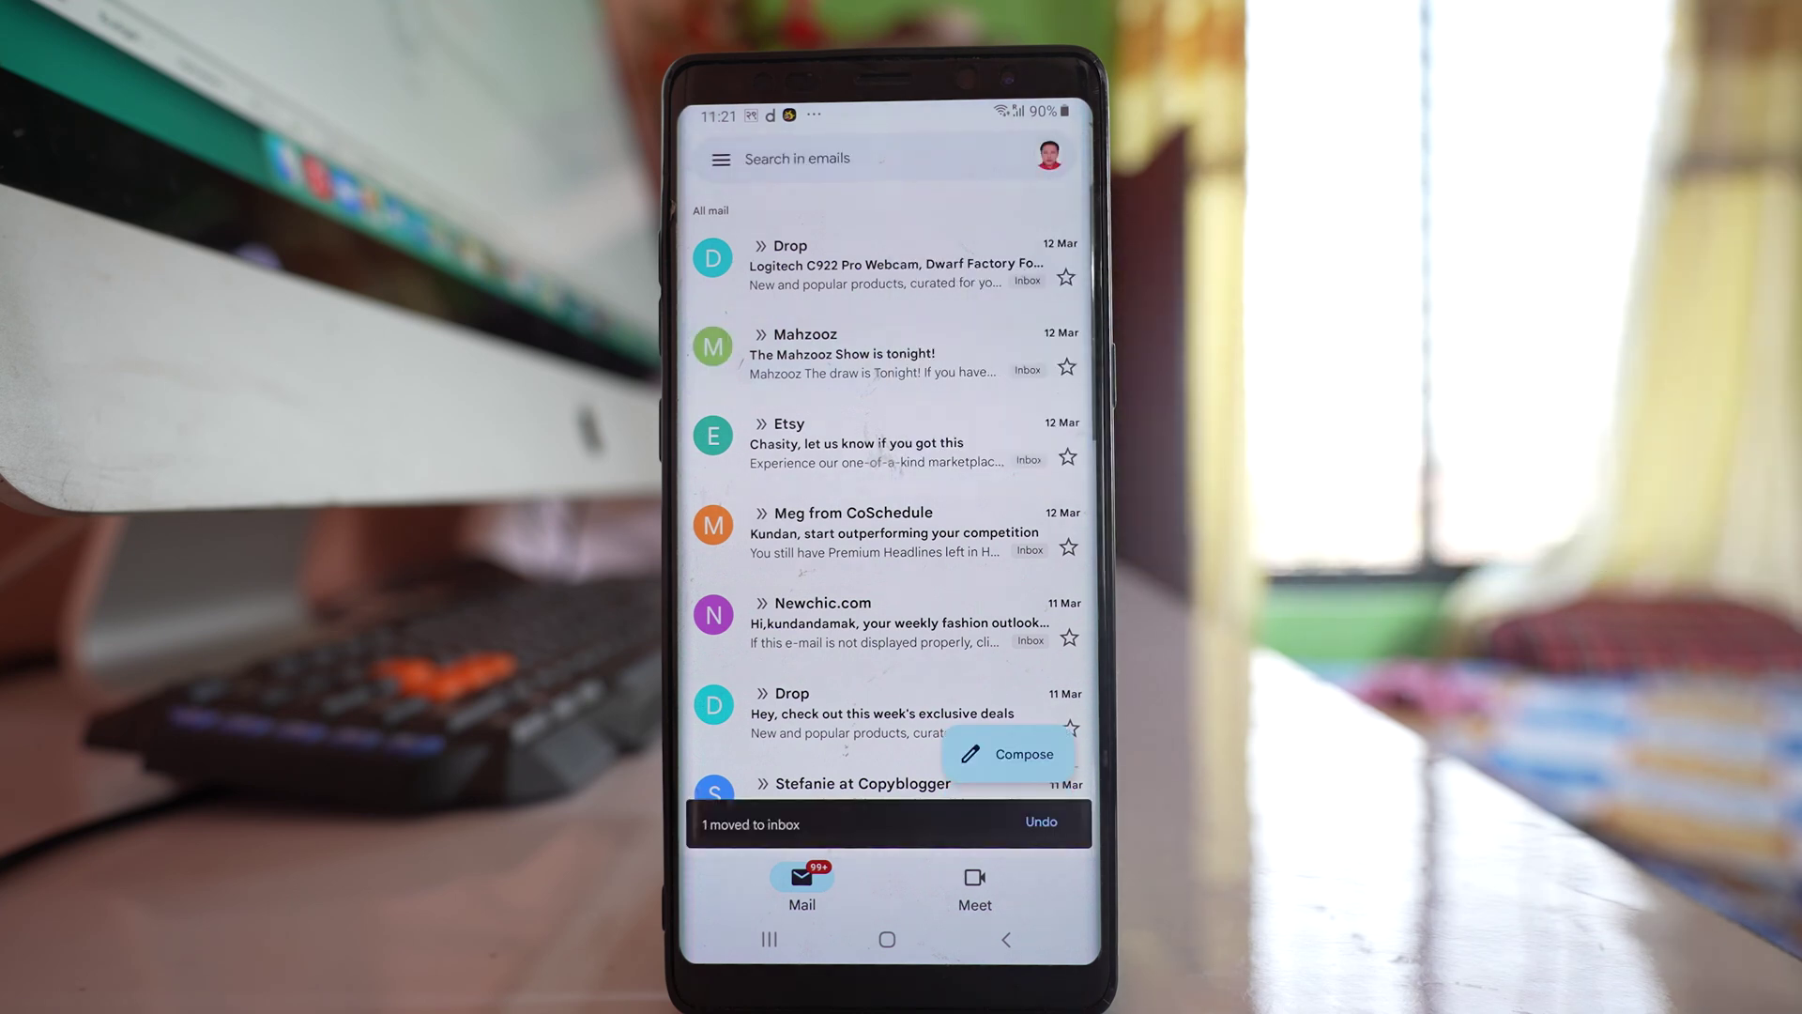